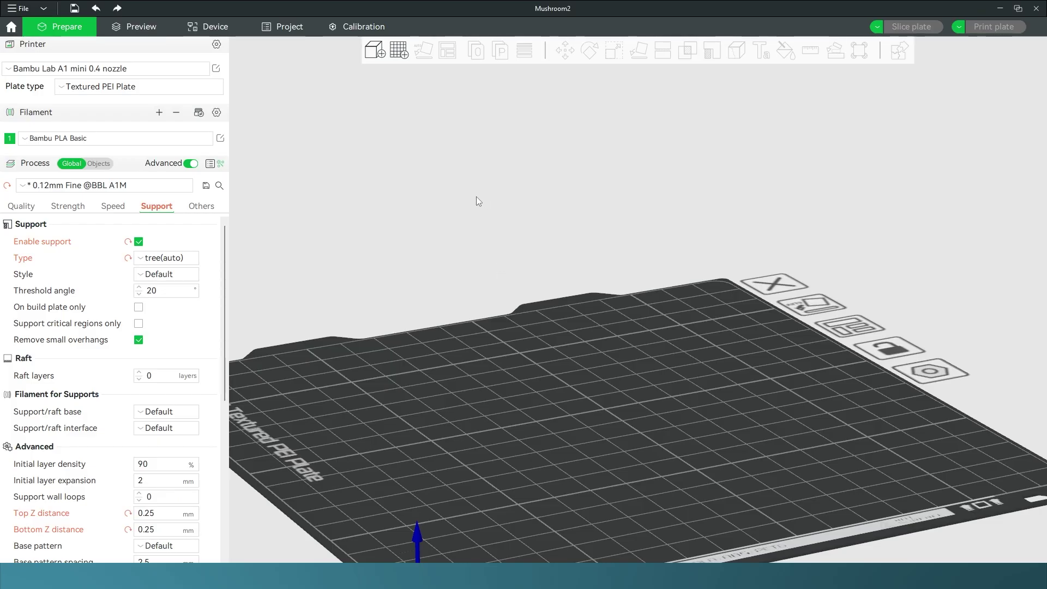
# - Import the Mushroom2 project, discarding the modified setting values, and select the mushroom model
pyautogui.click(373, 51)
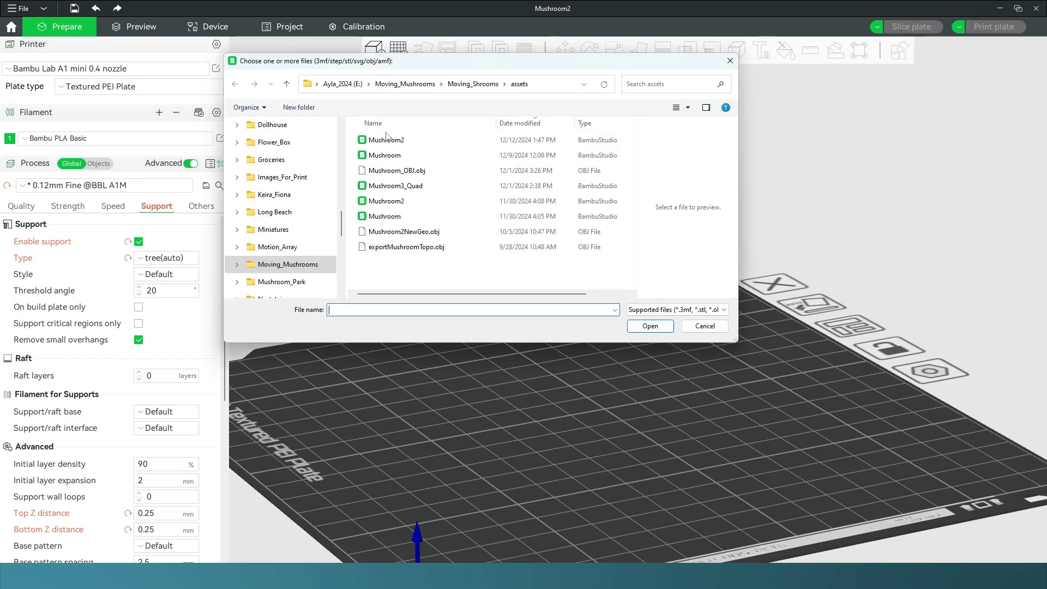
pyautogui.doubleClick(386, 140)
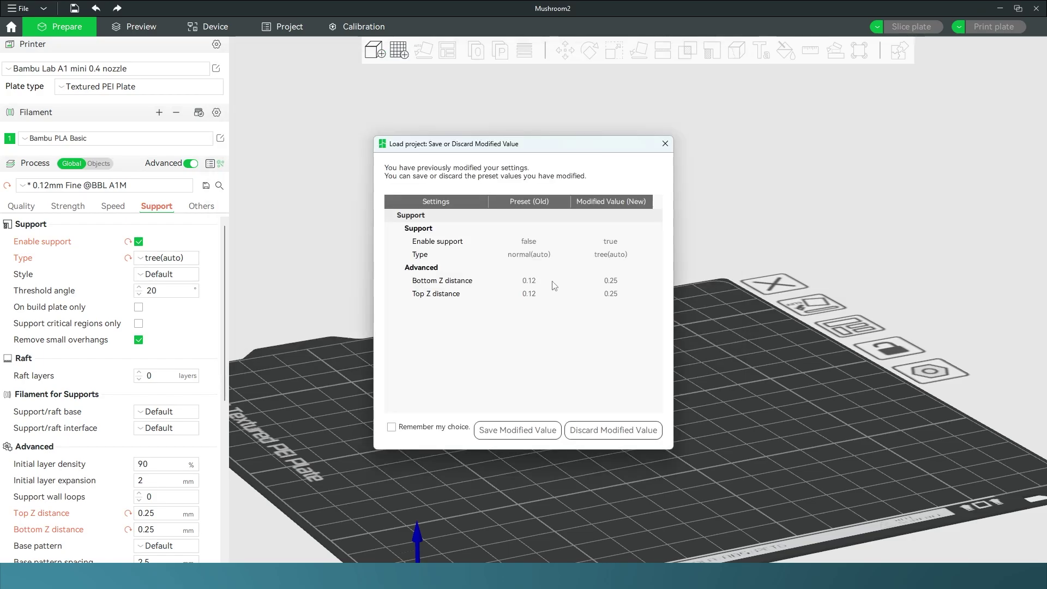
pyautogui.click(593, 435)
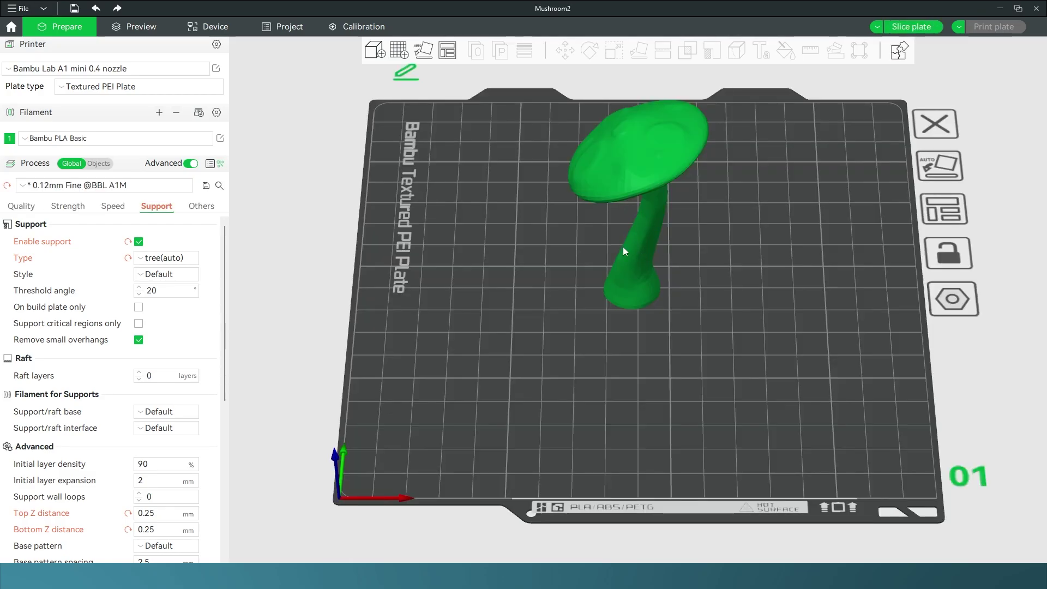
pyautogui.moveTo(623, 247); pyautogui.dragTo(576, 250)
pyautogui.click(567, 233)
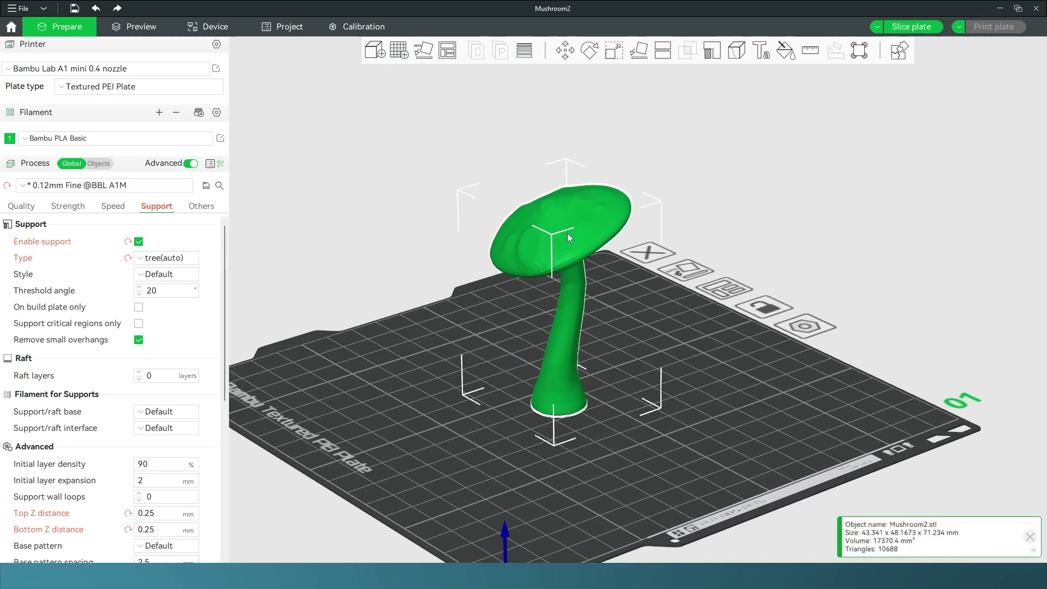
# - Keep tree(auto) as the support type and slice the plate
pyautogui.click(145, 260)
pyautogui.click(166, 290)
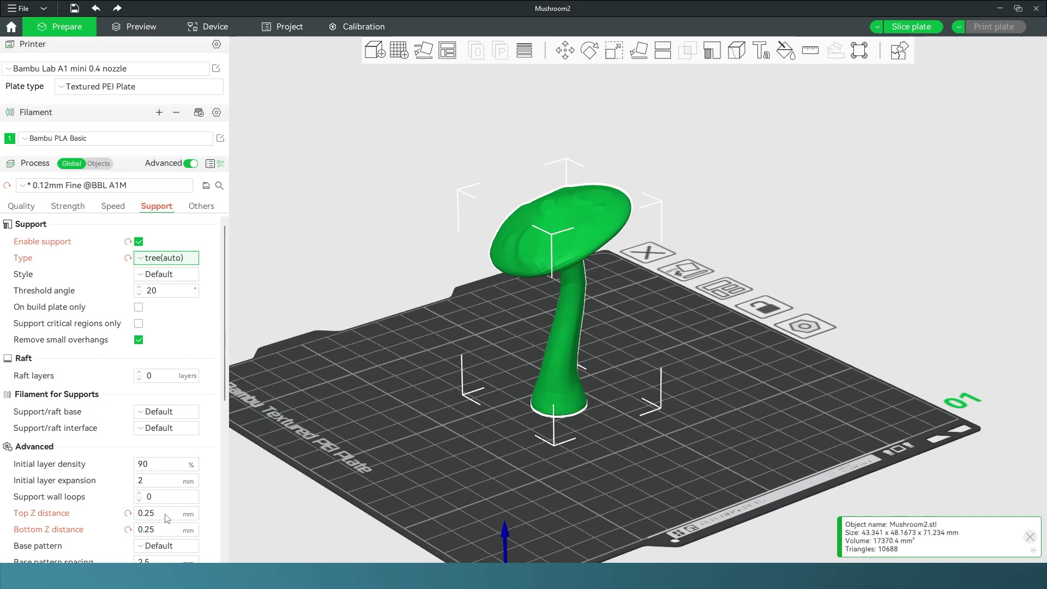
pyautogui.click(901, 30)
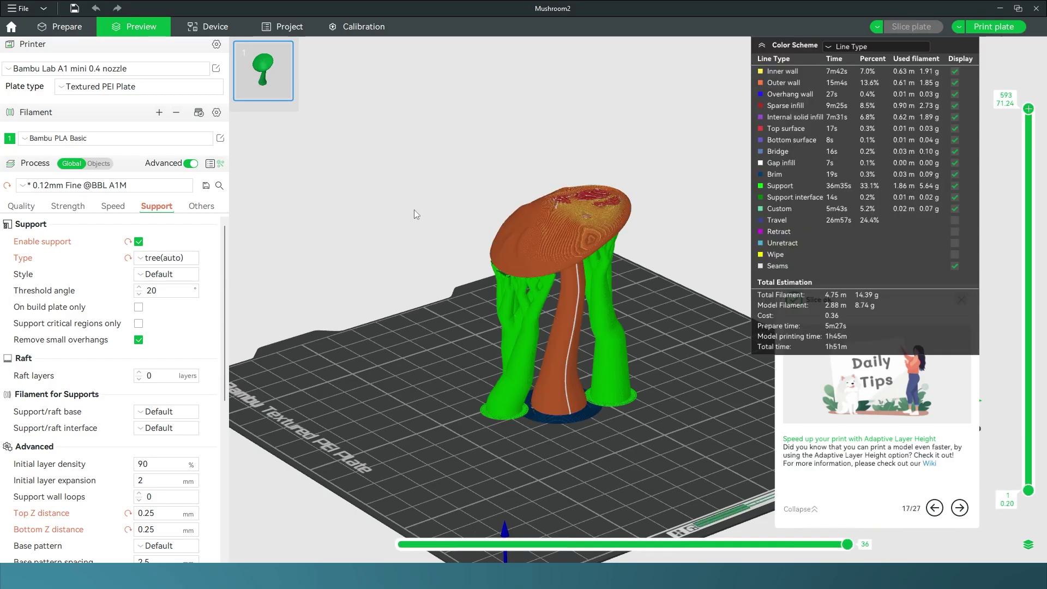
# - Inspect the preview's stepped cap top, cap underside and tree supports, then return to Prepare
pyautogui.moveTo(414, 209); pyautogui.dragTo(429, 231)
pyautogui.scroll(3, 584, 242)
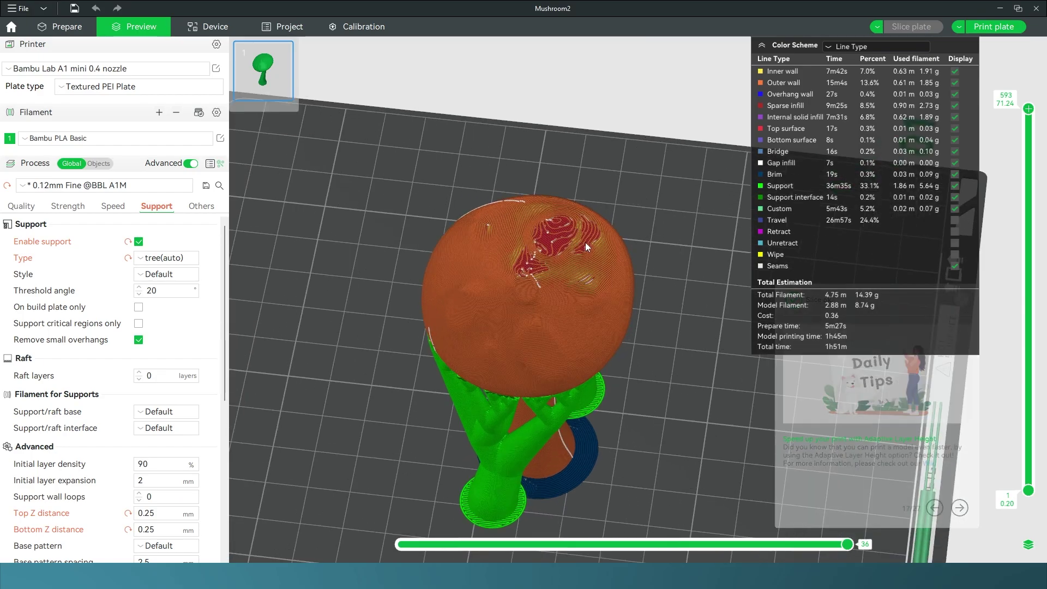
pyautogui.scroll(2, 584, 242)
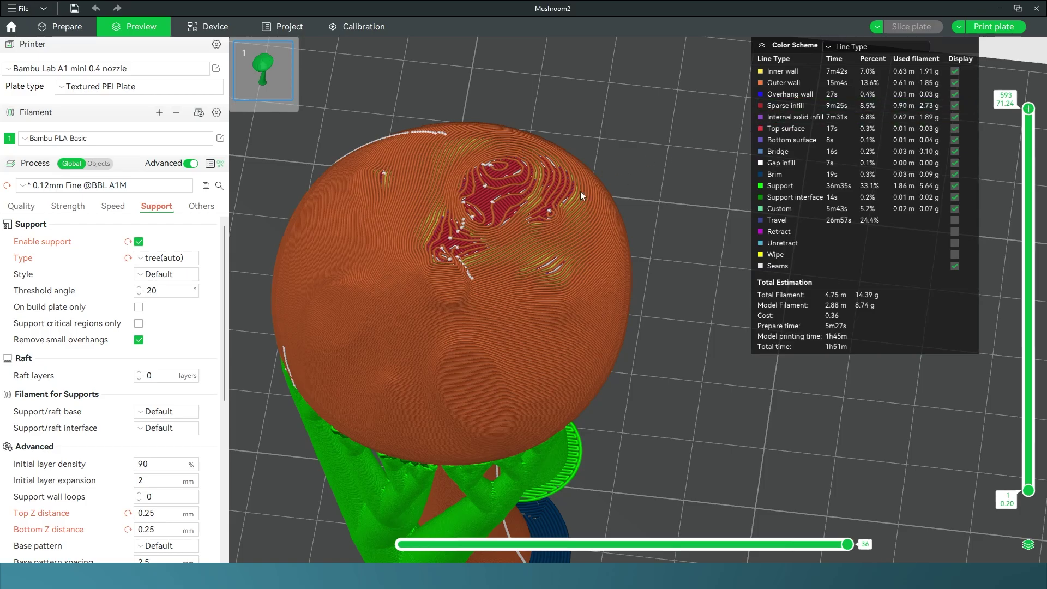
pyautogui.moveTo(485, 264); pyautogui.dragTo(502, 310)
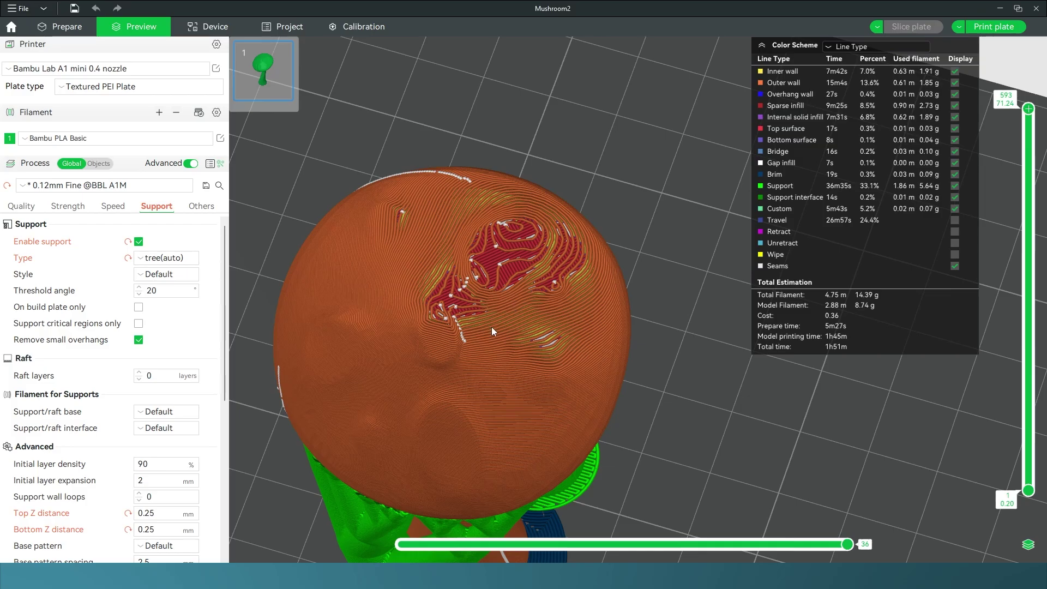
pyautogui.moveTo(432, 447); pyautogui.dragTo(492, 285)
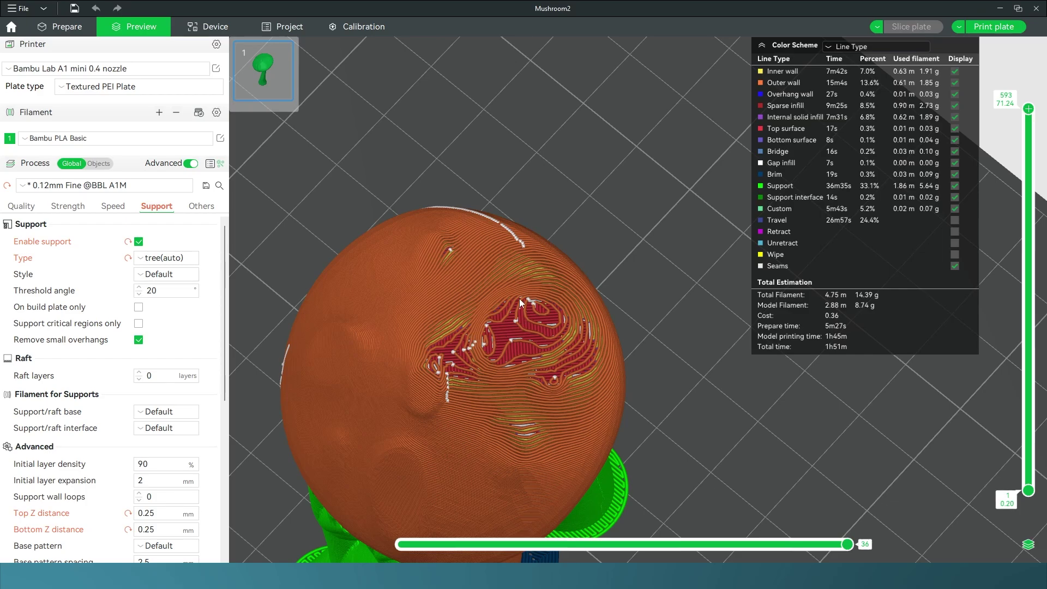
pyautogui.moveTo(519, 299); pyautogui.dragTo(450, 274)
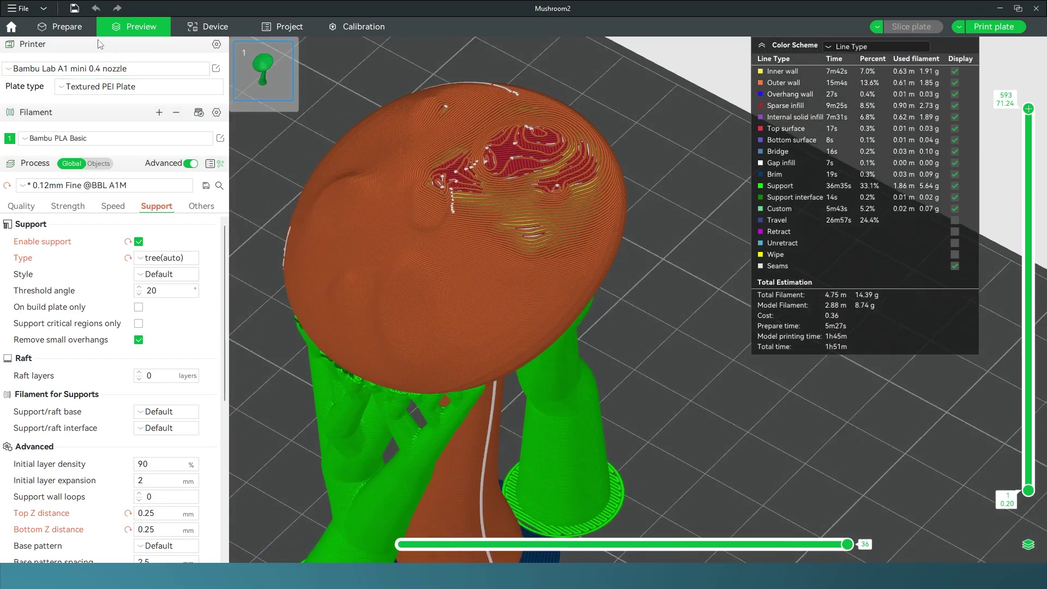
pyautogui.click(80, 30)
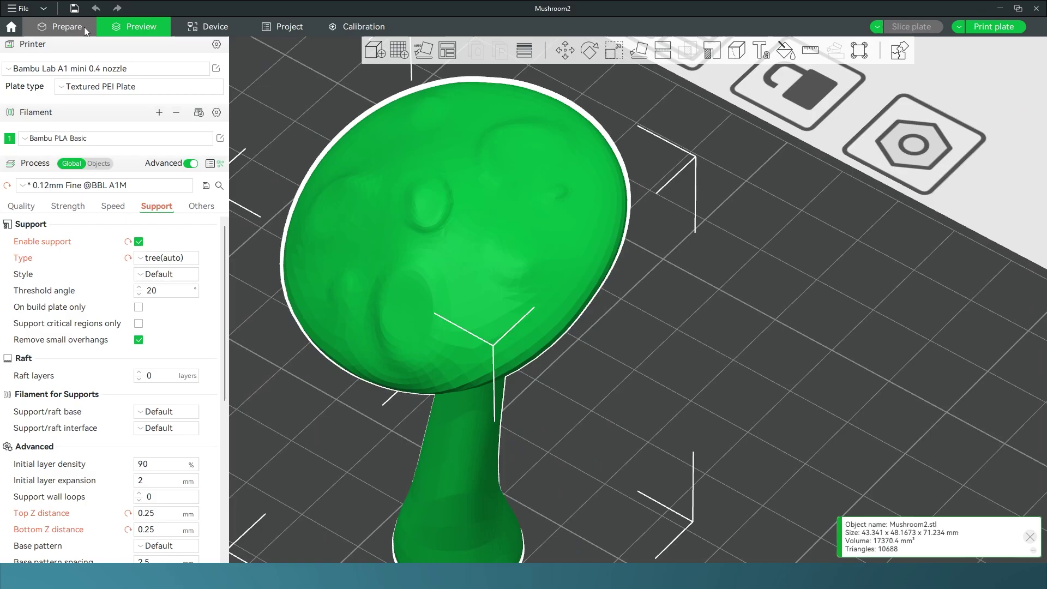
# - In the variable layer height editor, apply an adaptive profile at Quality/Speed 0.35
pyautogui.click(524, 51)
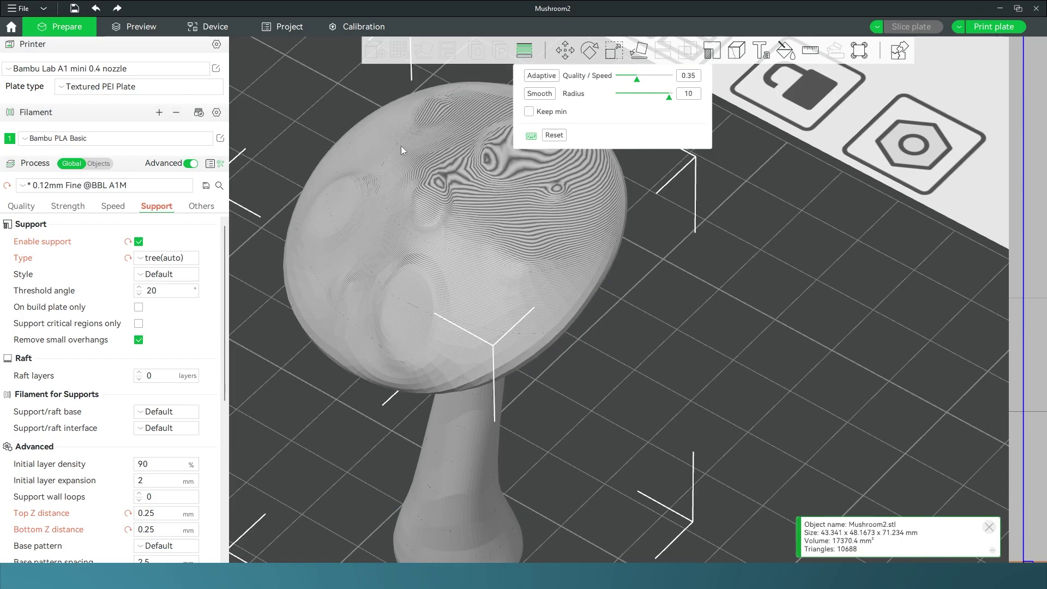
pyautogui.moveTo(395, 136); pyautogui.dragTo(462, 255, button='right')
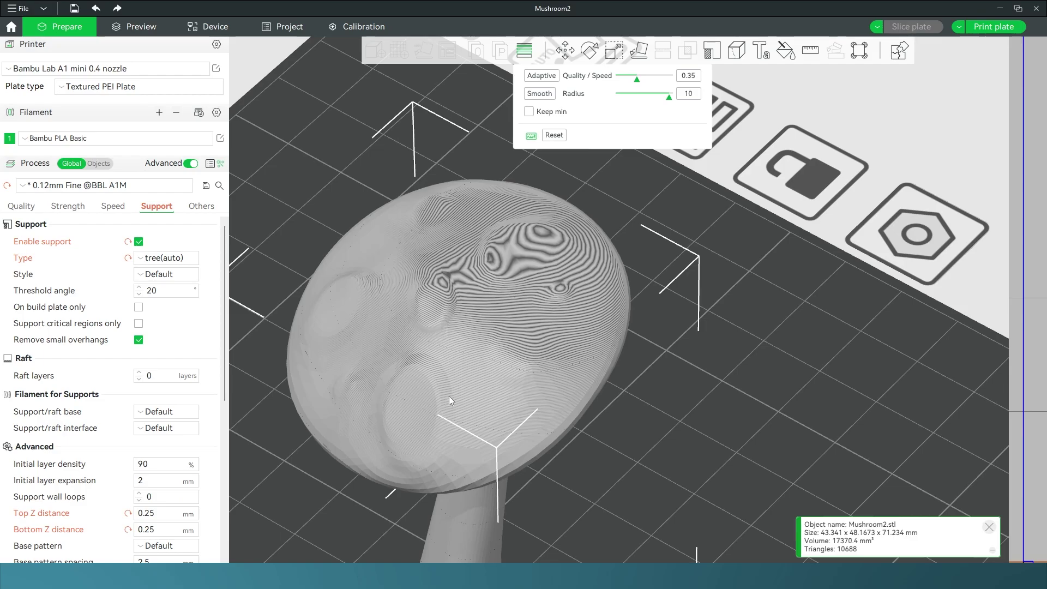
pyautogui.click(553, 77)
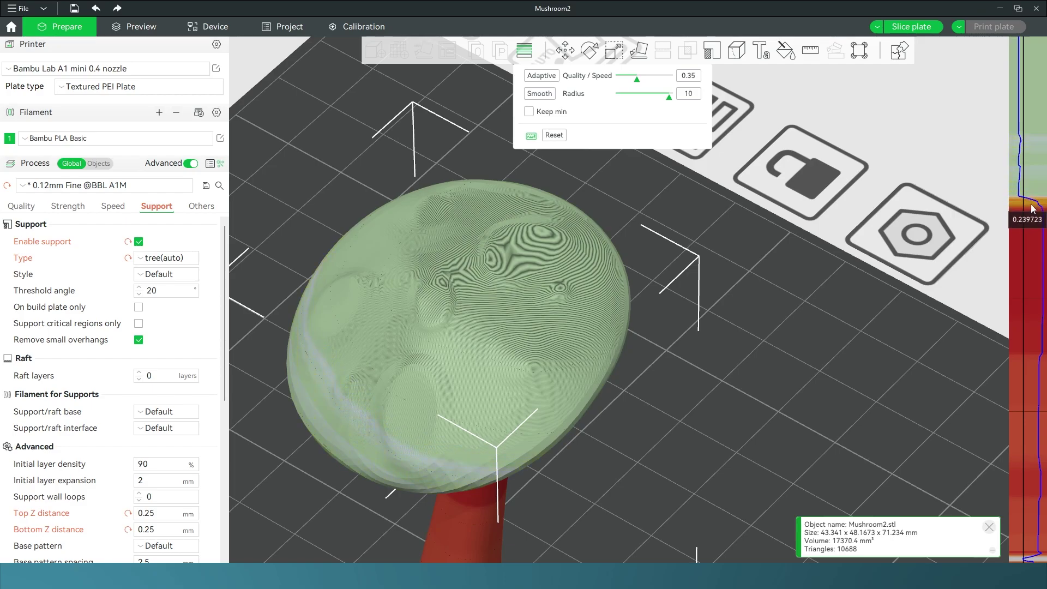
# - Smooth the mushroom's adaptive layer profile using radius 10
pyautogui.click(539, 94)
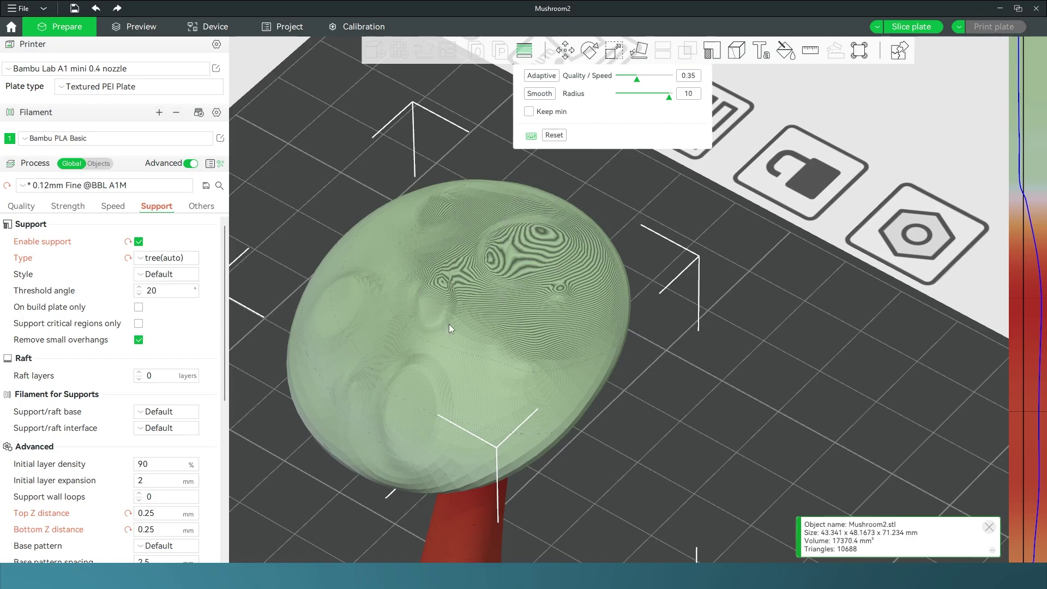
# - Set ironing type to Top surfaces with a Concentric ironing pattern
pyautogui.click(39, 211)
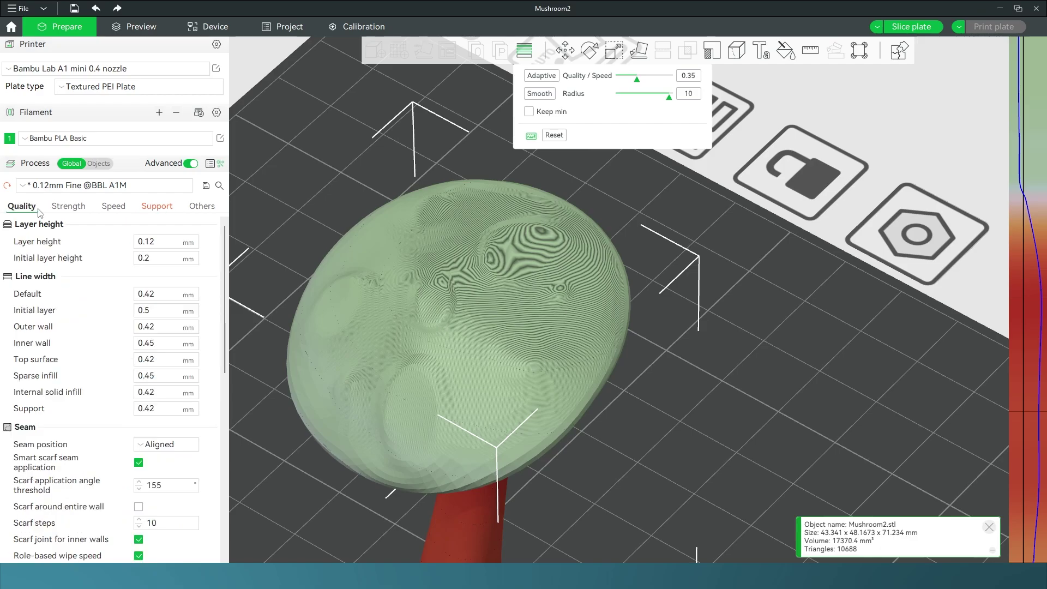
pyautogui.scroll(-1, 98, 276)
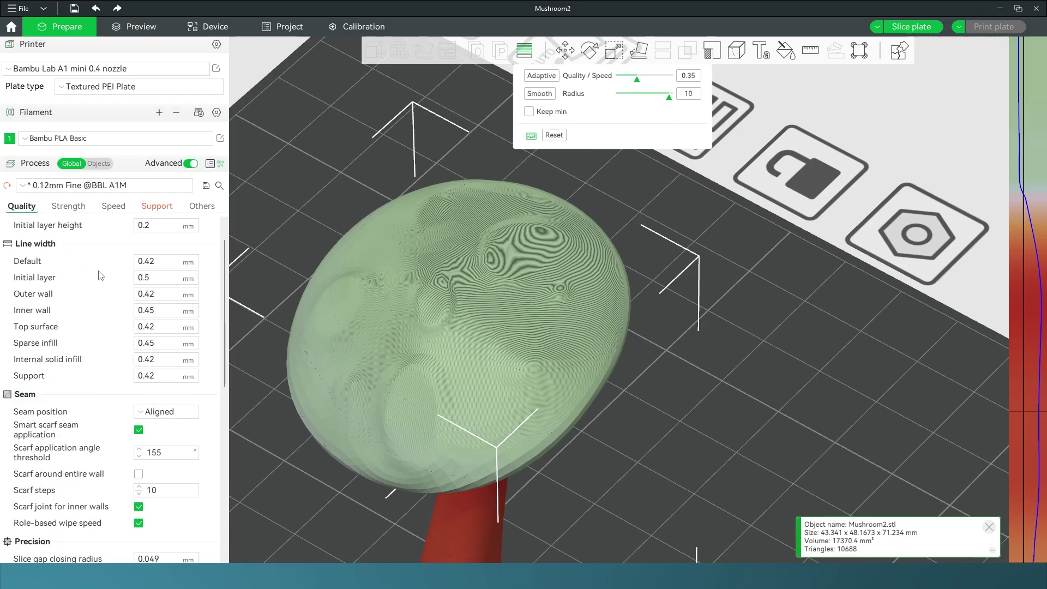
pyautogui.scroll(-7, 101, 275)
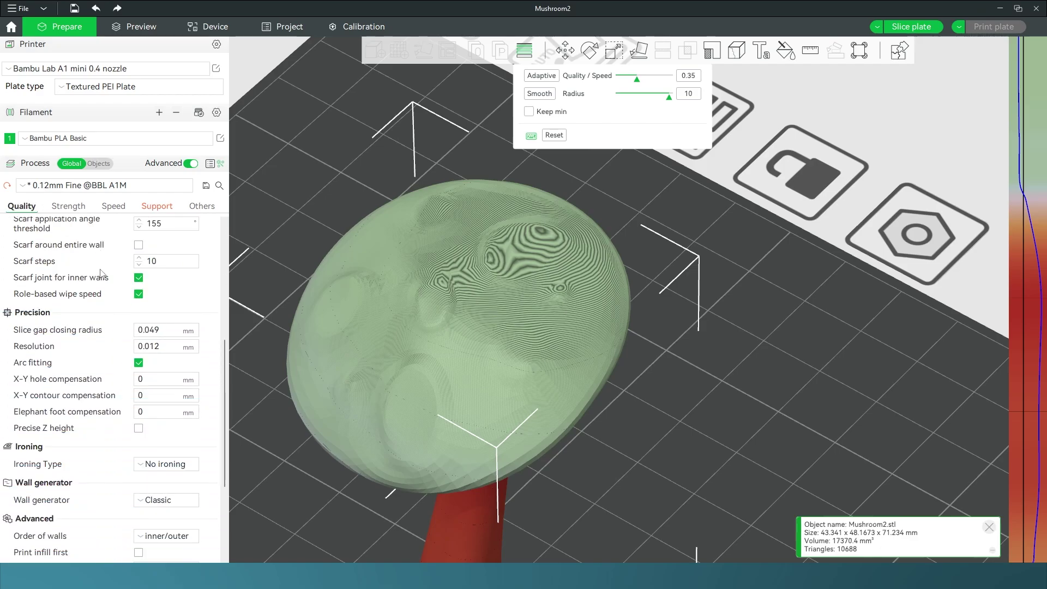
pyautogui.scroll(-3, 101, 274)
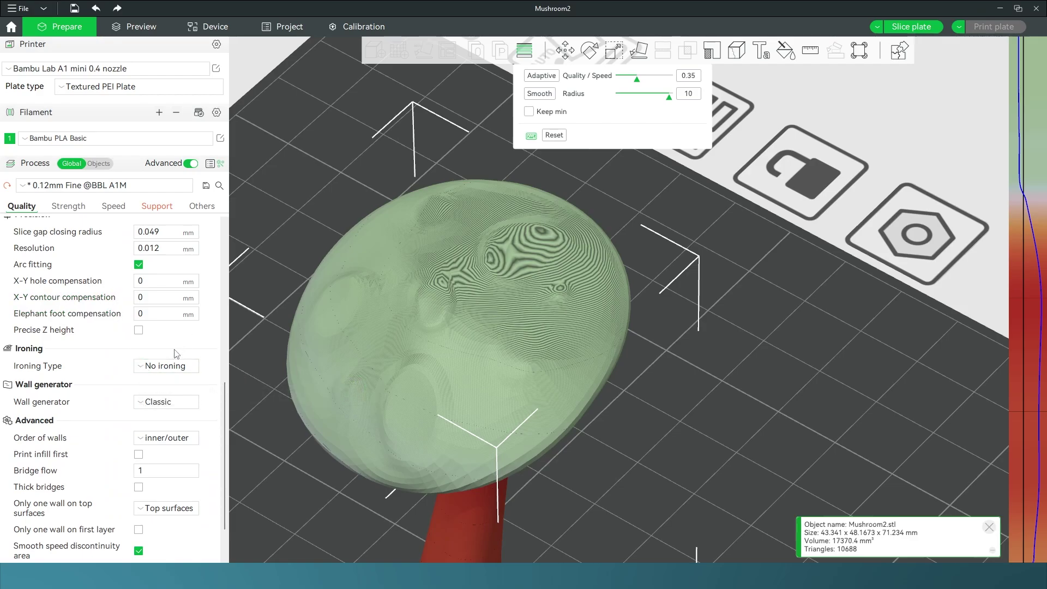
pyautogui.click(151, 371)
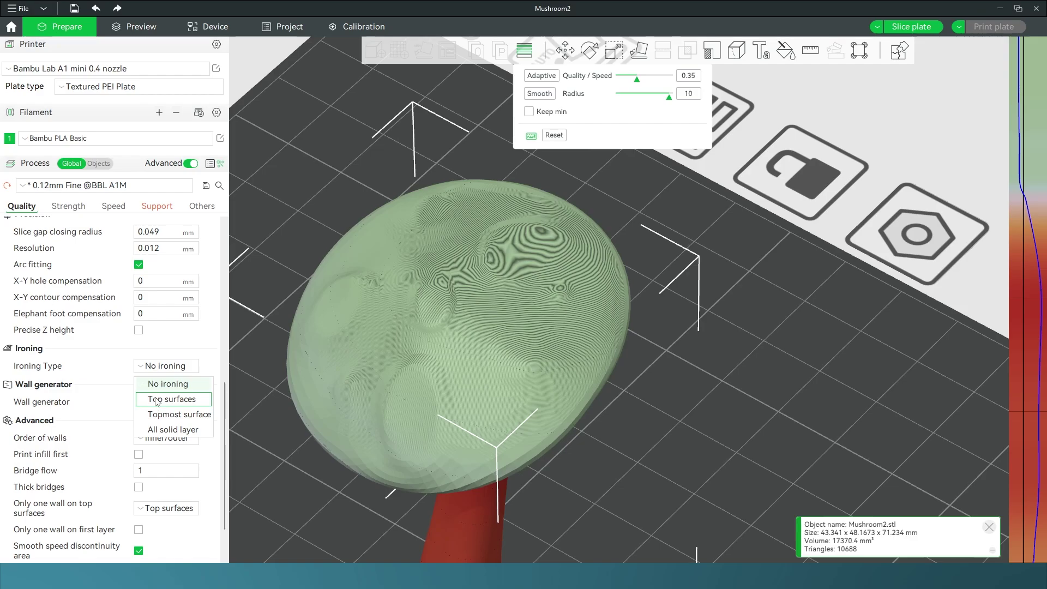
pyautogui.click(157, 402)
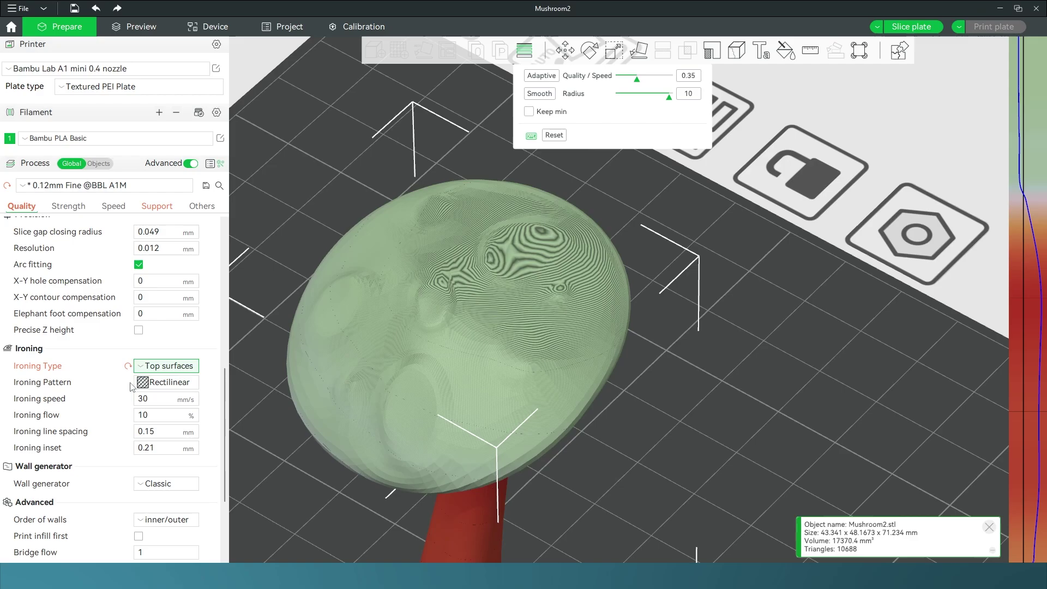
pyautogui.click(149, 386)
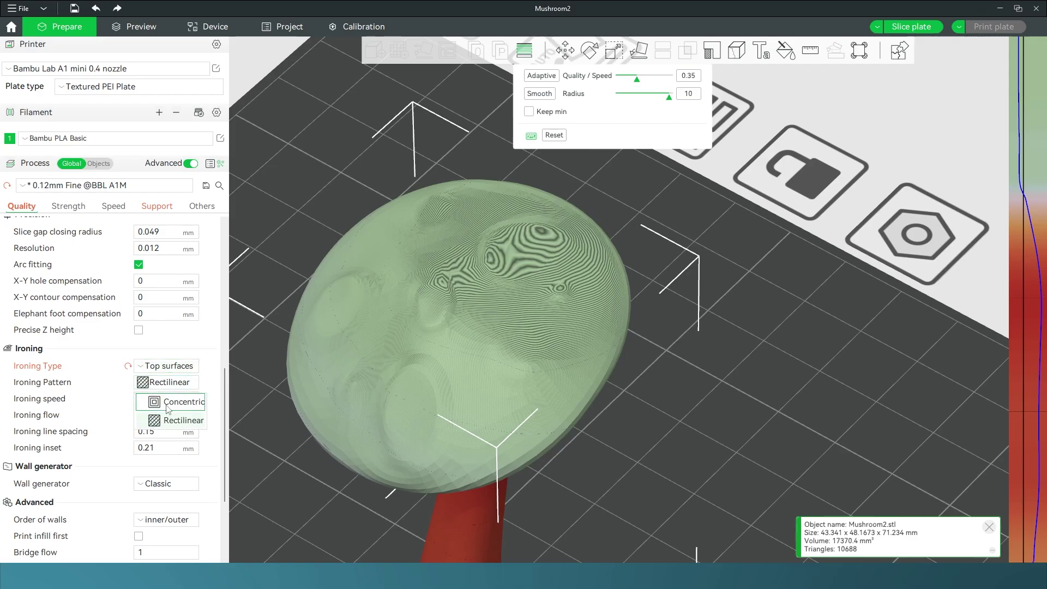
pyautogui.click(177, 406)
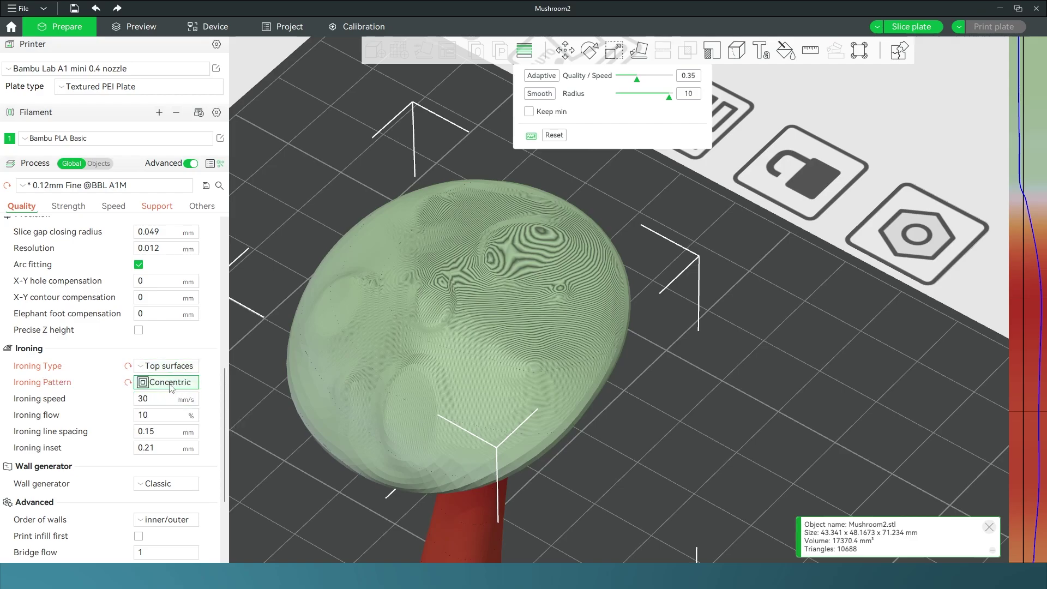
# - Set 'Only one wall on top surfaces' to Not applied
pyautogui.scroll(-4, 103, 386)
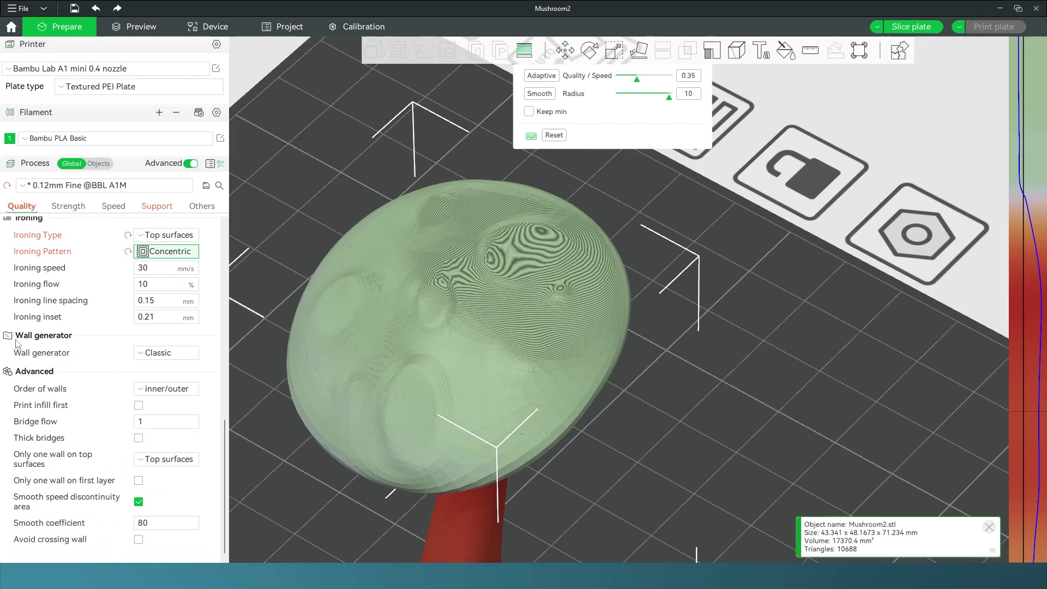
pyautogui.moveTo(50, 464)
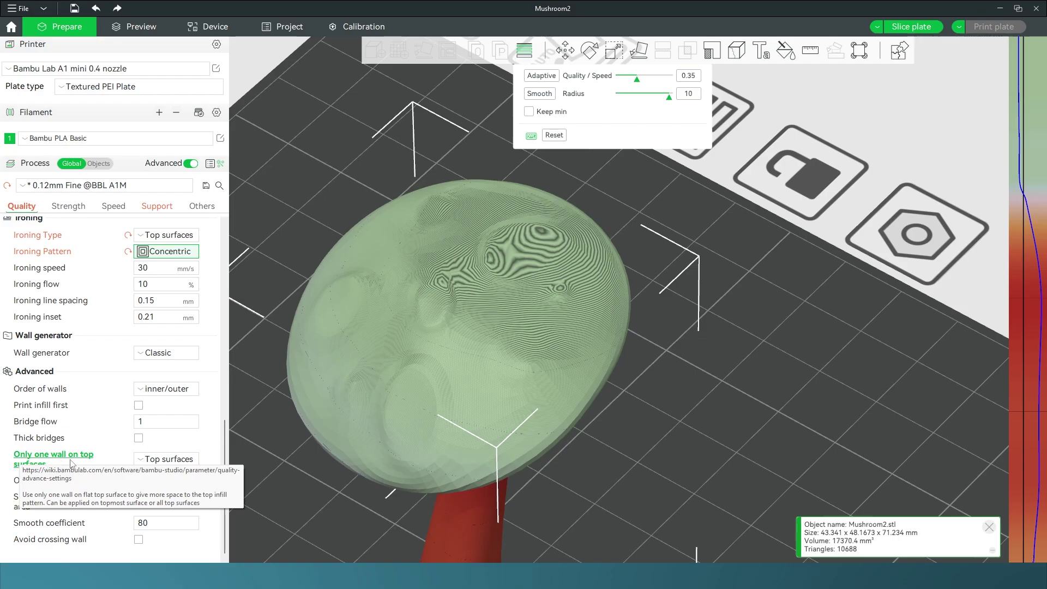
pyautogui.click(141, 461)
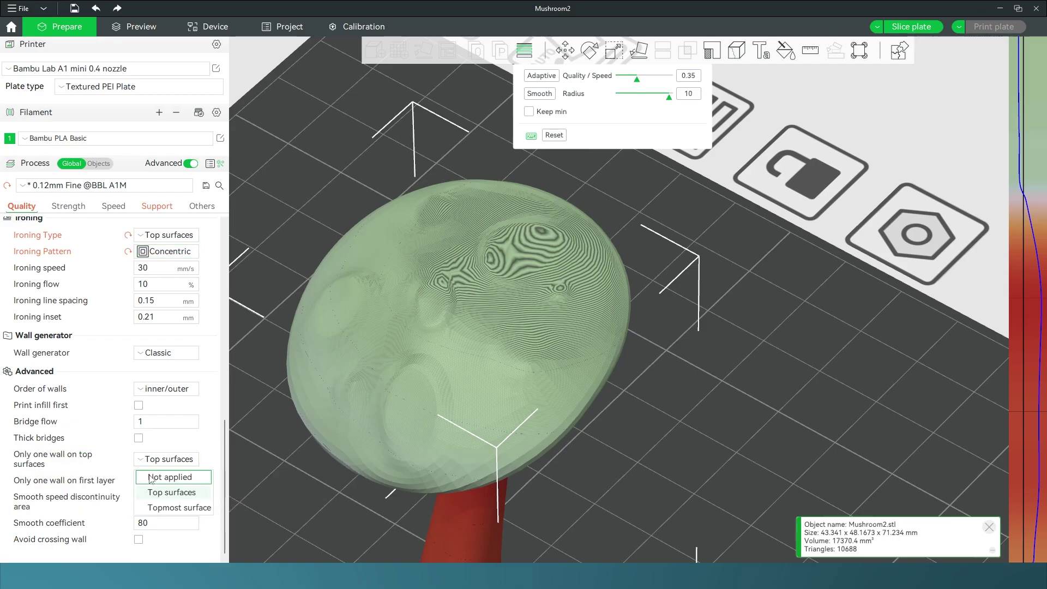
pyautogui.click(151, 482)
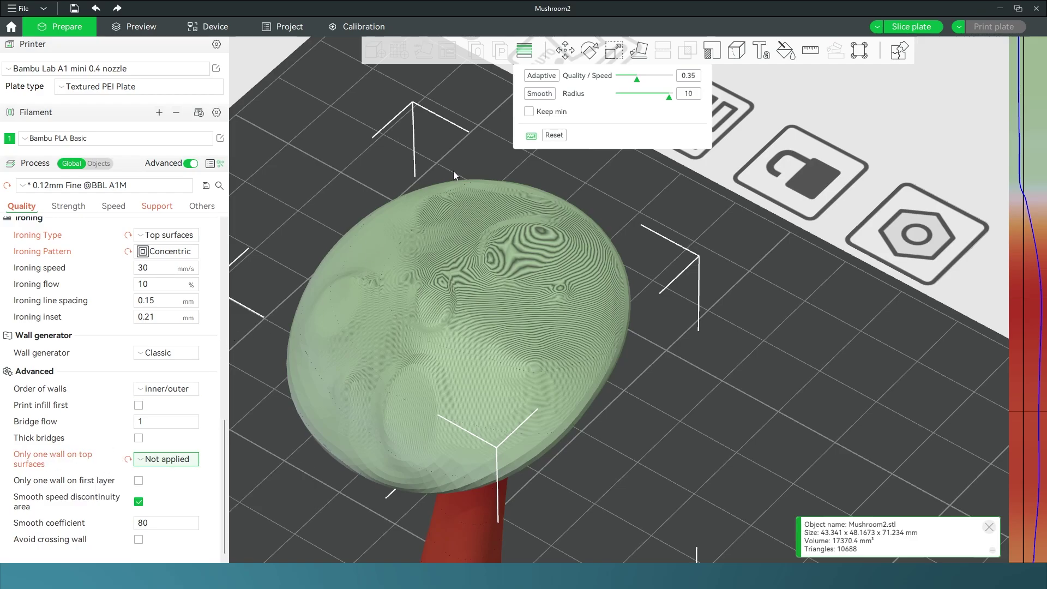
# - Slice to preview the ironed cap, then switch the ironing pattern to Rectilinear
pyautogui.click(898, 32)
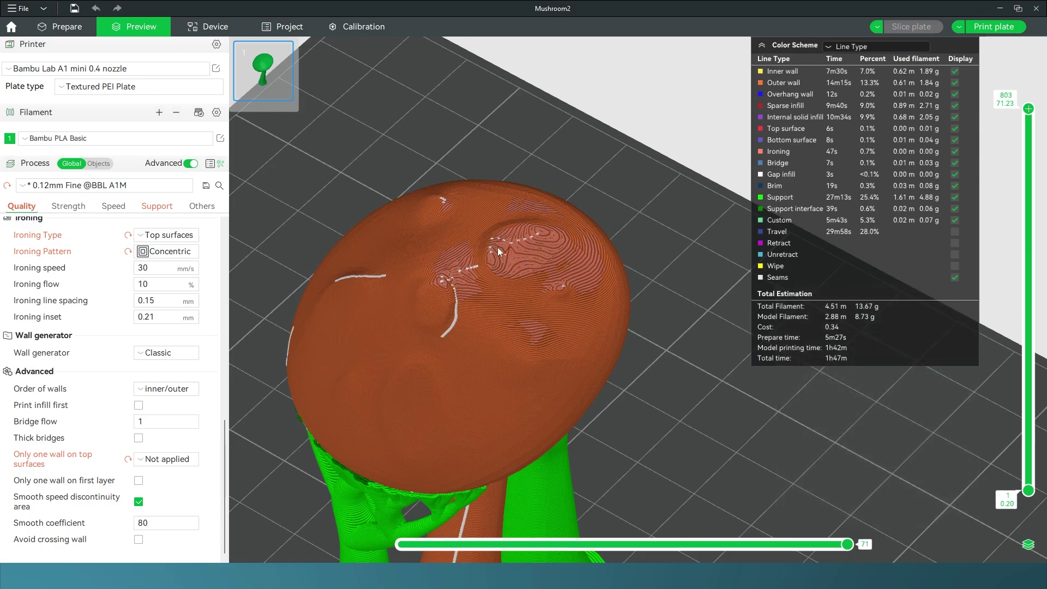
pyautogui.click(143, 253)
pyautogui.click(173, 290)
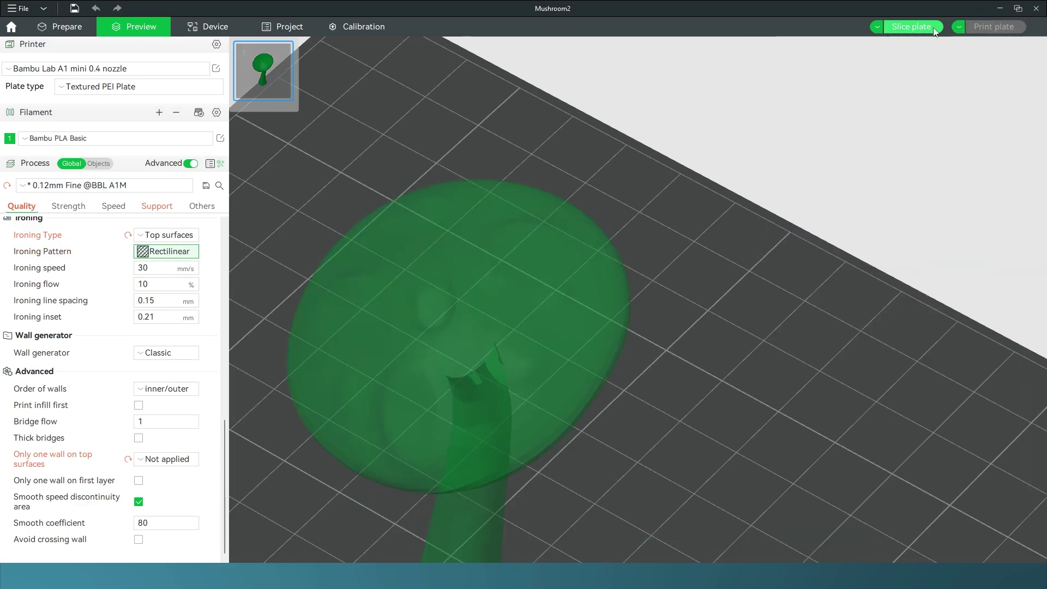
# - Slice with Rectilinear ironing, revert to Concentric, re-slice, and inspect the ironed cap
pyautogui.click(910, 26)
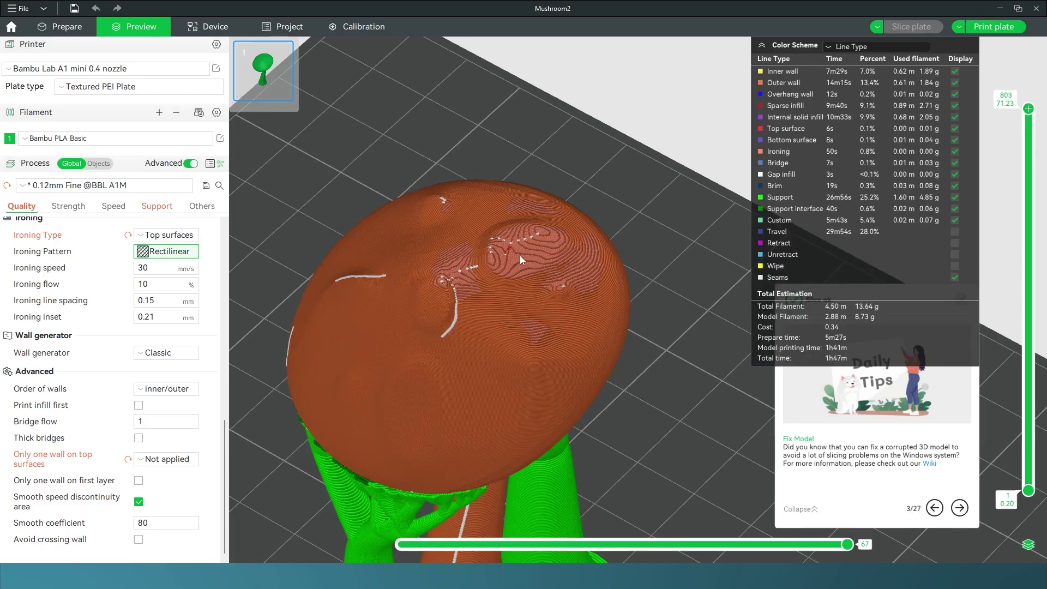
pyautogui.click(159, 251)
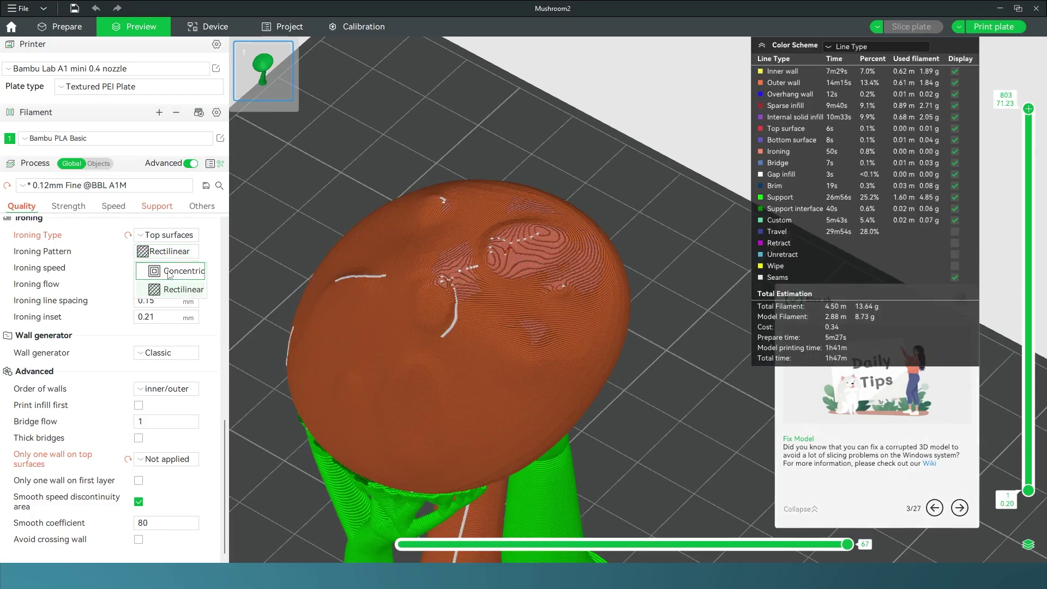
pyautogui.click(164, 272)
pyautogui.click(911, 26)
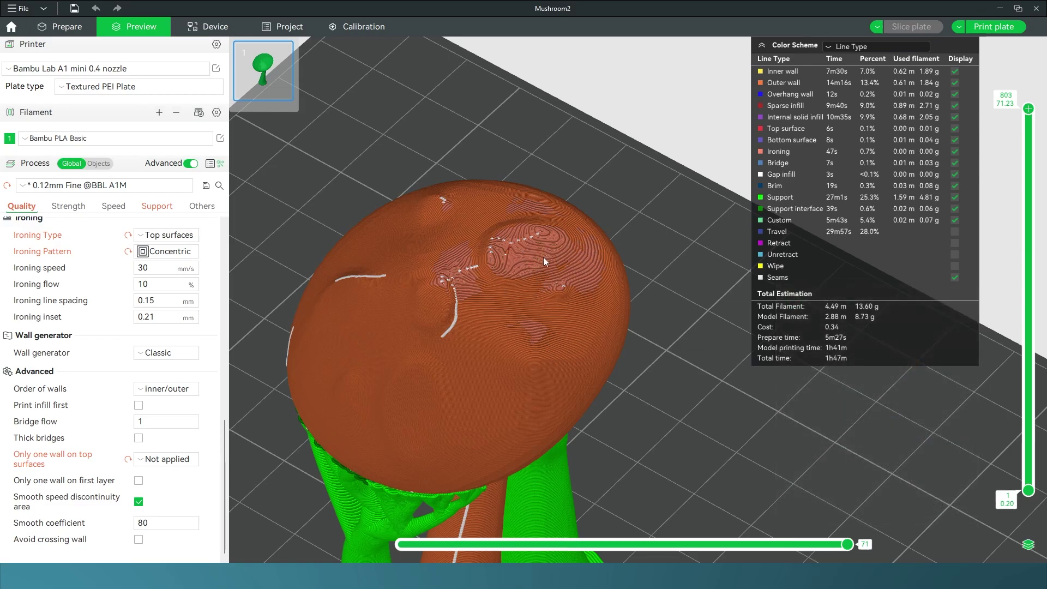
pyautogui.moveTo(586, 228); pyautogui.dragTo(595, 225)
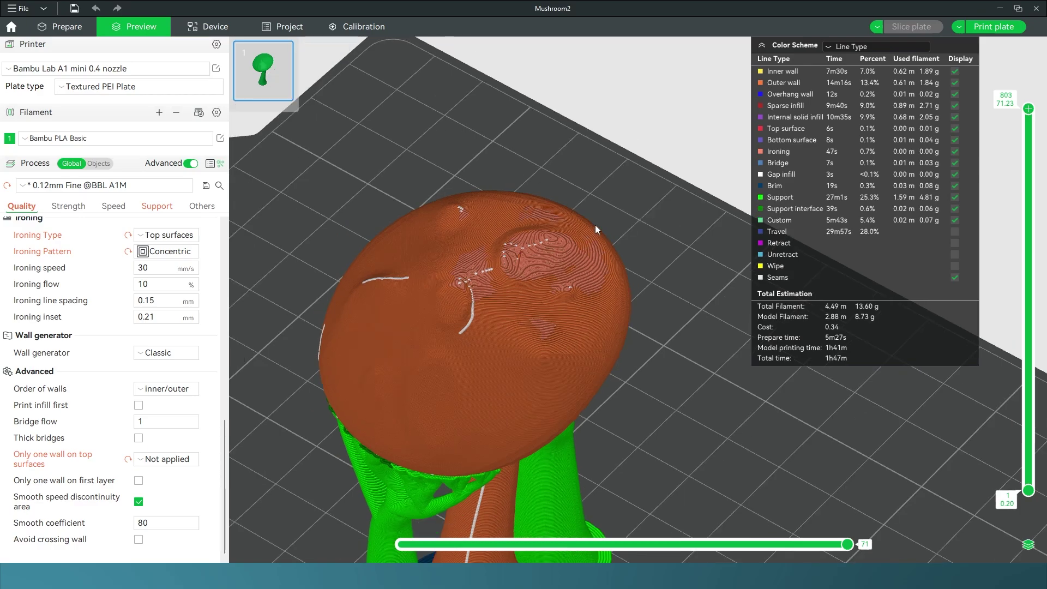
pyautogui.moveTo(570, 293); pyautogui.dragTo(587, 287)
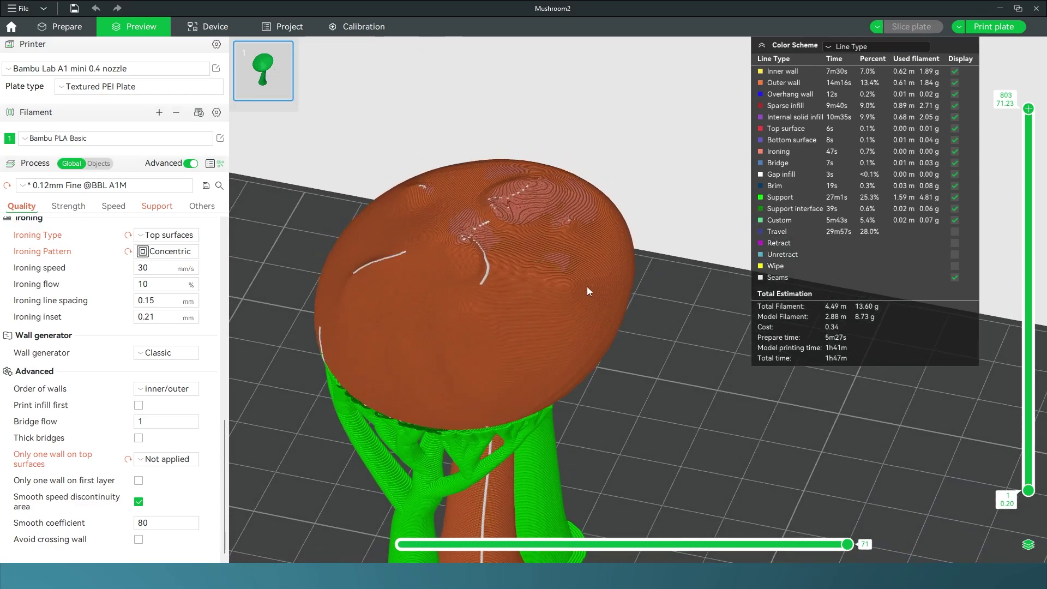